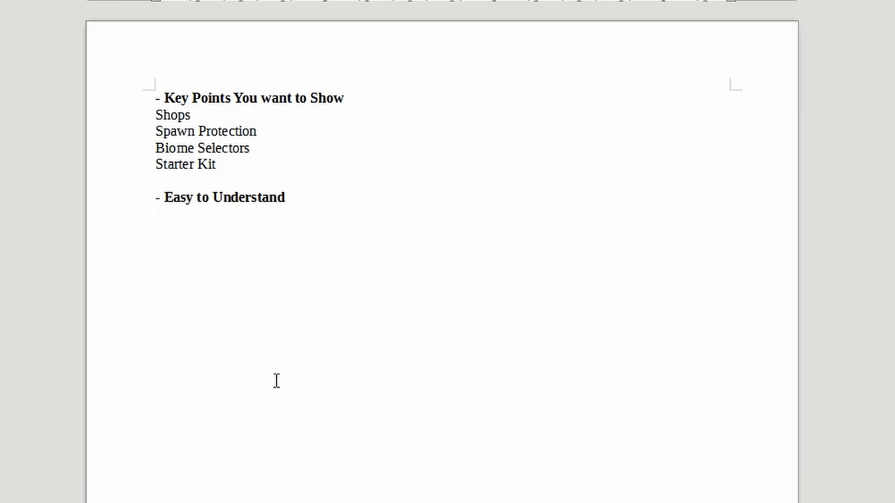
# Step: Type 'Mini game', 'Build battle' and 'Bridge' as lines below '- Easy to Understand'
pyautogui.write('Mini game')
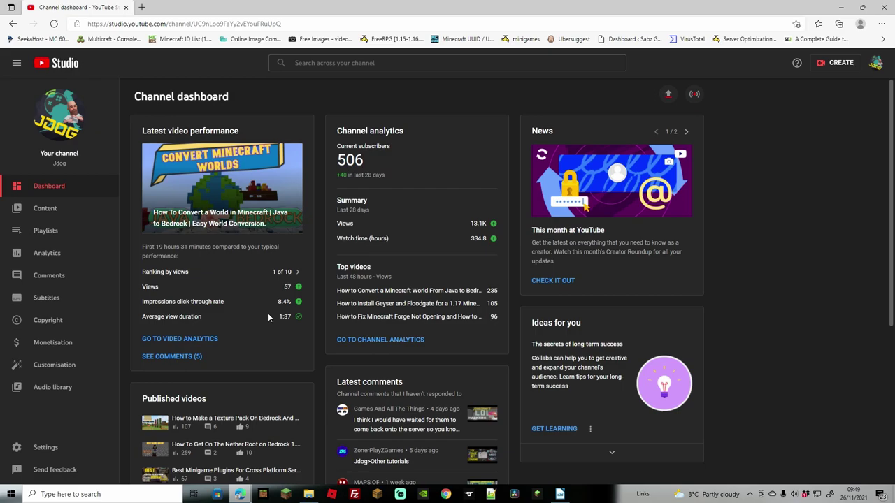
# Step: Go to the Audio library and scroll through the free music tracks
pyautogui.click(66, 389)
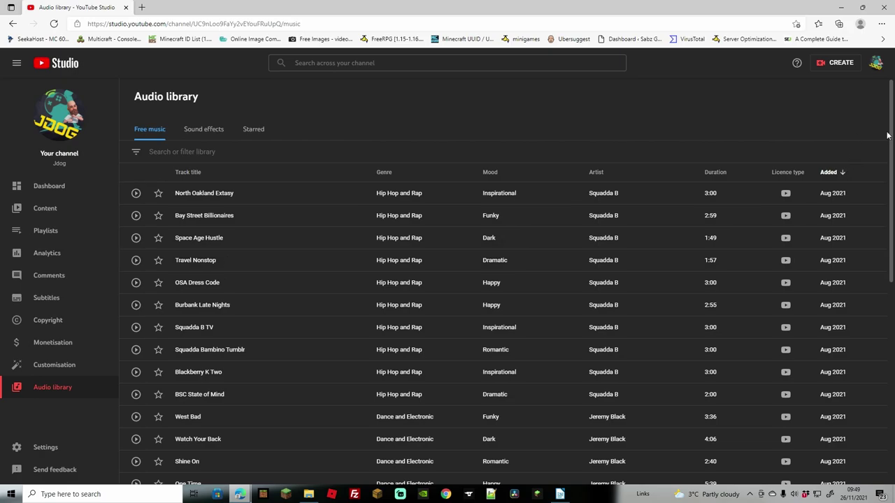
pyautogui.moveTo(892, 147)
pyautogui.mouseDown()
pyautogui.moveTo(893, 360)
pyautogui.moveTo(880, 275)
pyautogui.moveTo(884, 146)
pyautogui.mouseUp()
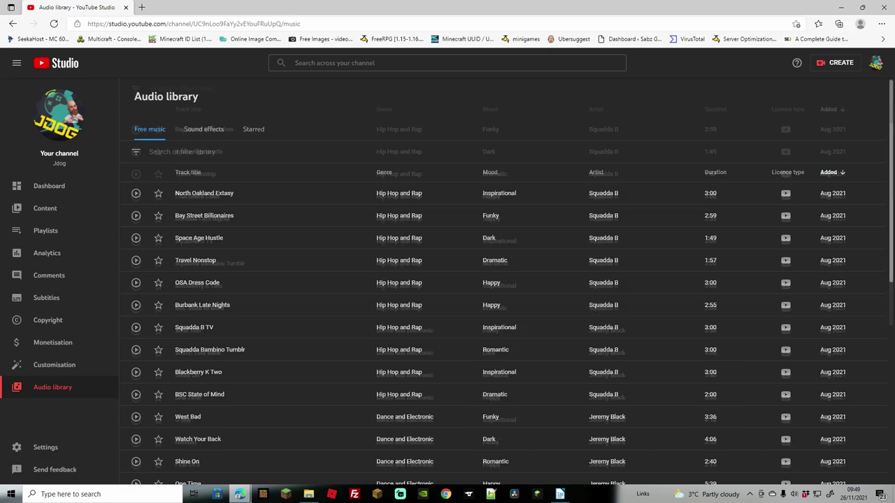
pyautogui.scroll(-5, 503, 315)
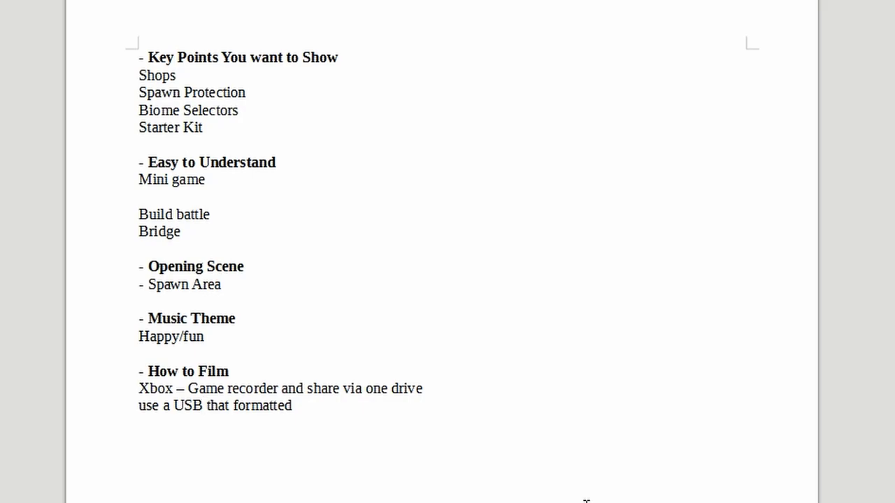
# Step: Add a new empty line after the formatted USB note
pyautogui.click(311, 413)
pyautogui.press('Return')
# Step: Start a screen recording from the Xbox Game Bar capture widget
pyautogui.press('super+g')
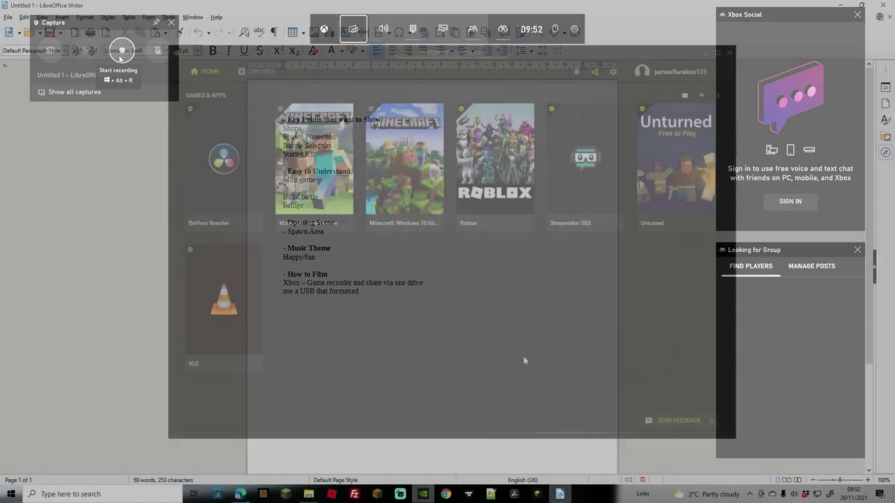
pyautogui.click(522, 356)
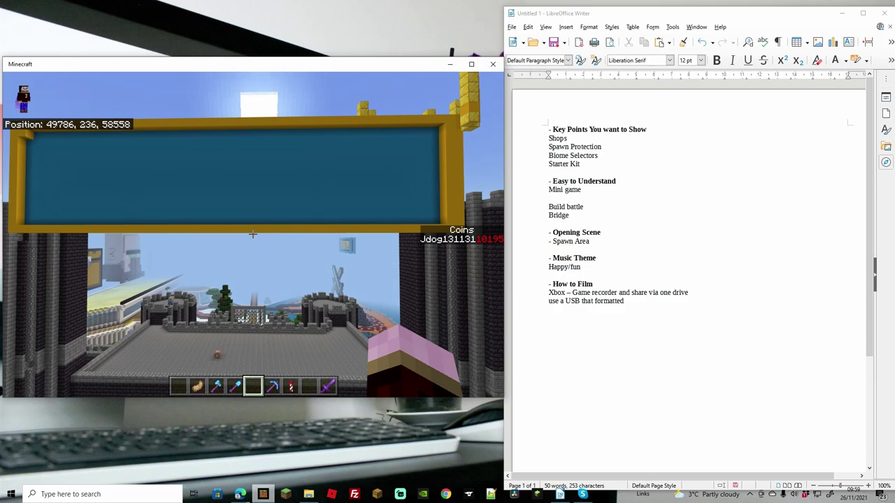
# Step: Hide the HUD with F1 and fly forward from spawn toward the SHOPPING building
pyautogui.press('F1')
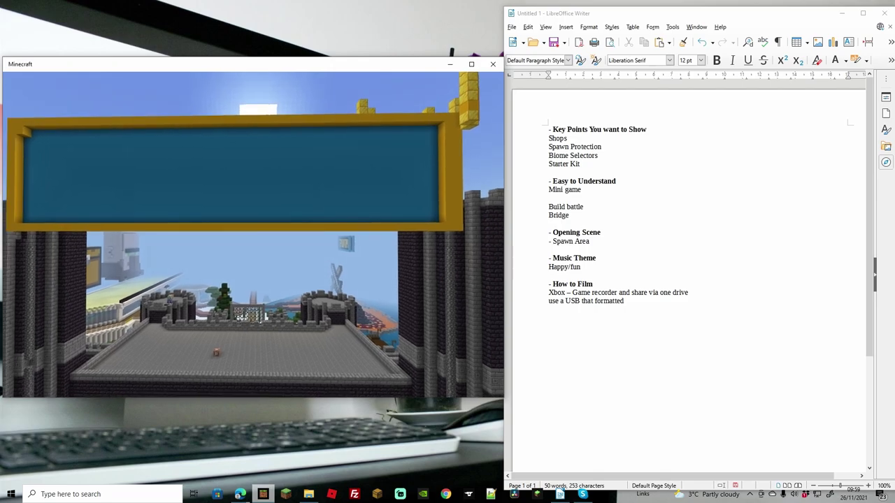
pyautogui.press('w')
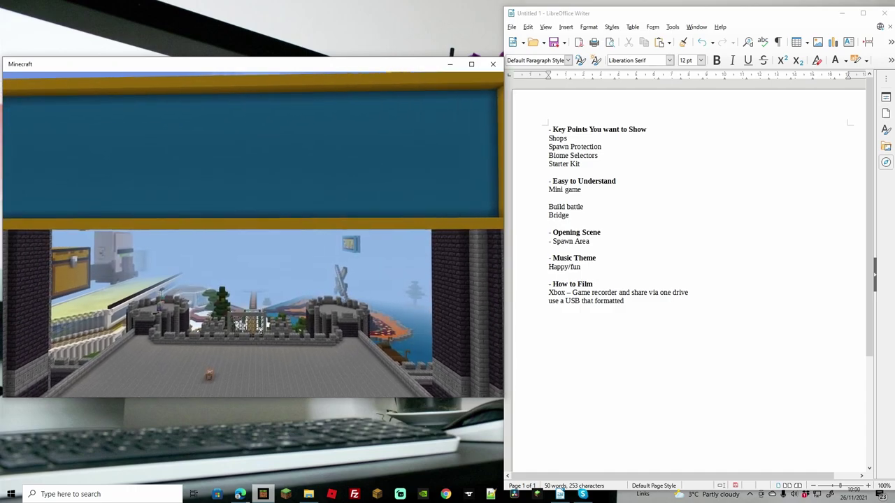
pyautogui.press('w')
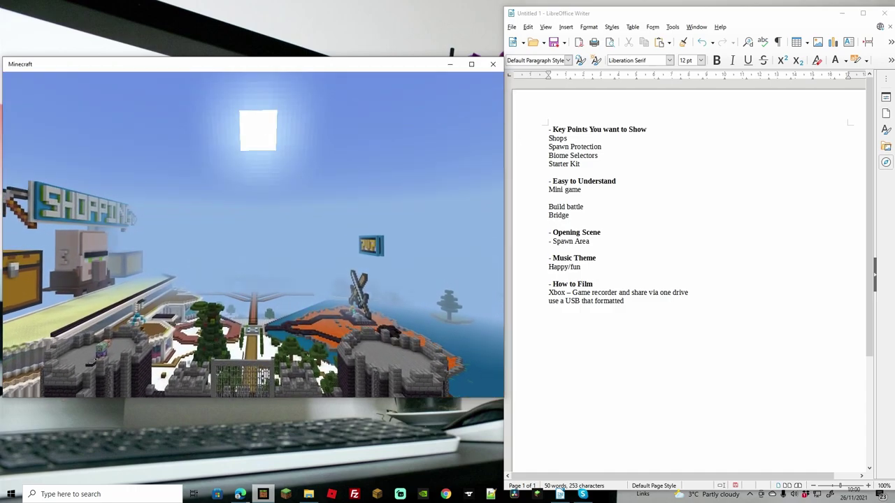
pyautogui.press('w')
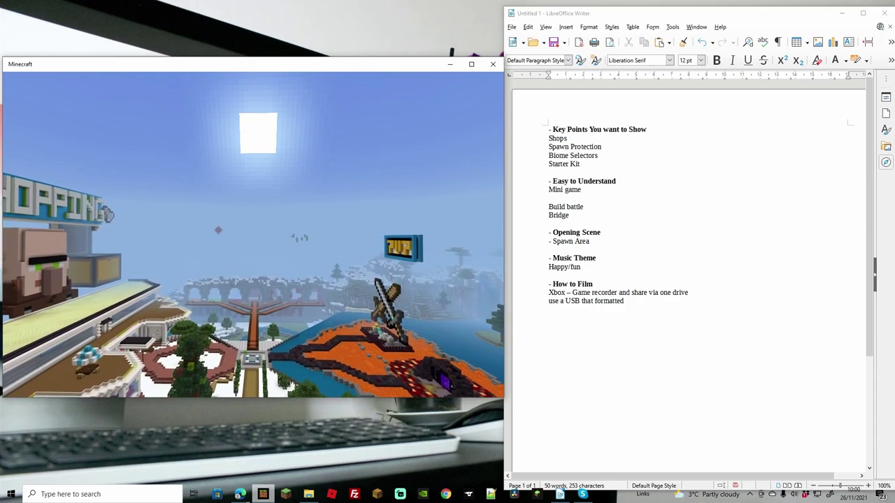
pyautogui.press('w')
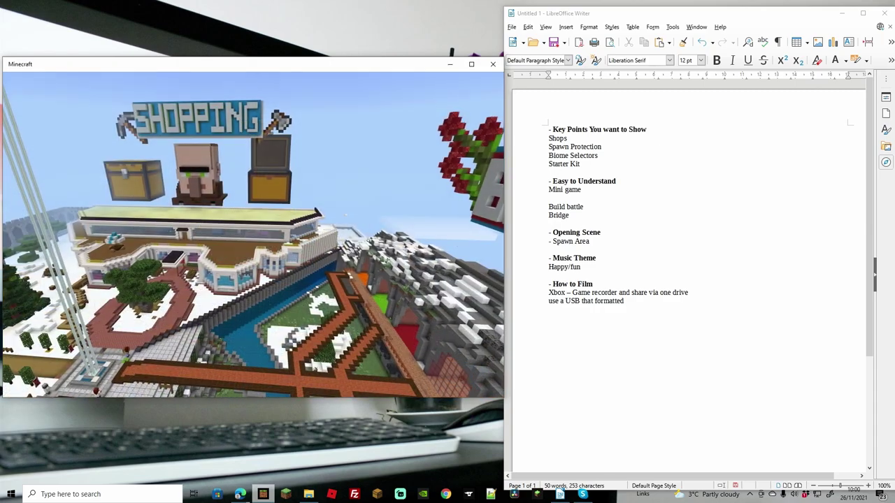
pyautogui.press('w')
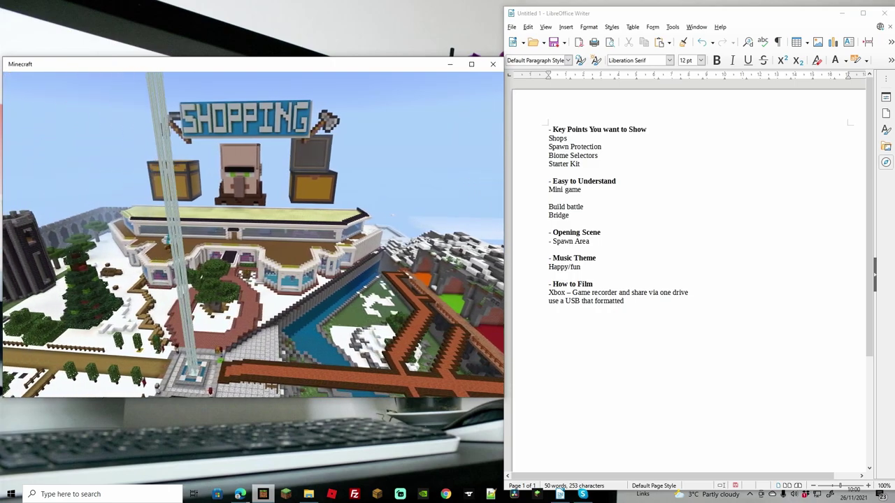
pyautogui.press('w')
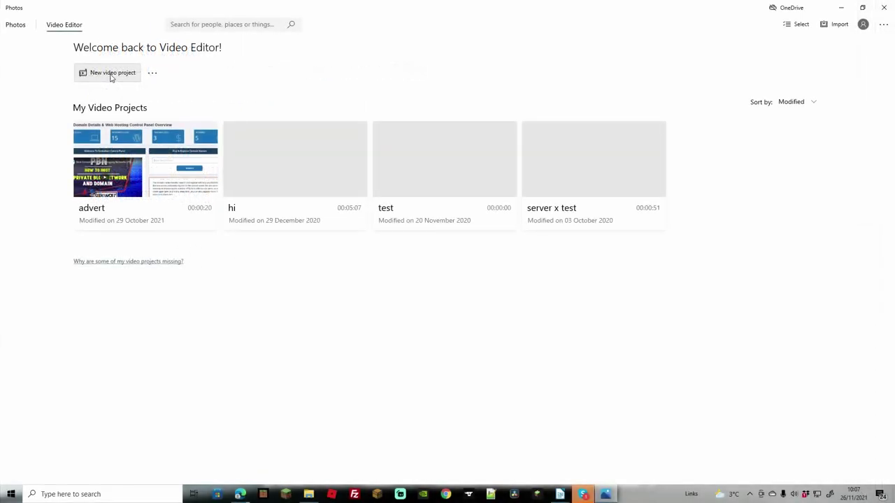
# Step: Create a new video project named 'new video'
pyautogui.click(111, 75)
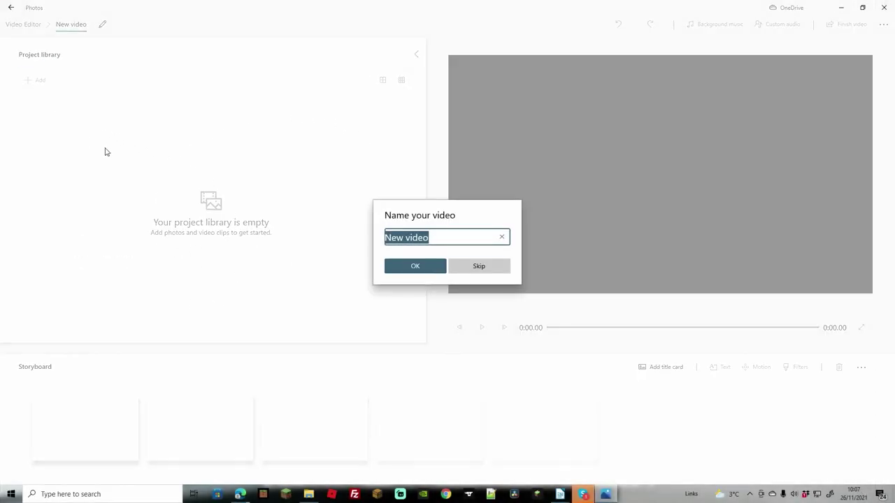
pyautogui.write('new video')
pyautogui.press('Return')
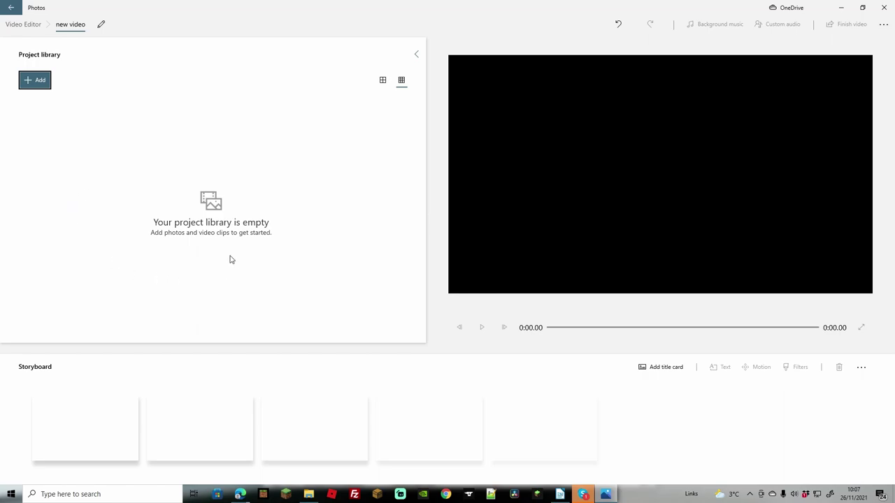
# Step: Place the recorded clip on the storyboard and trim its end shorter
pyautogui.click(35, 80)
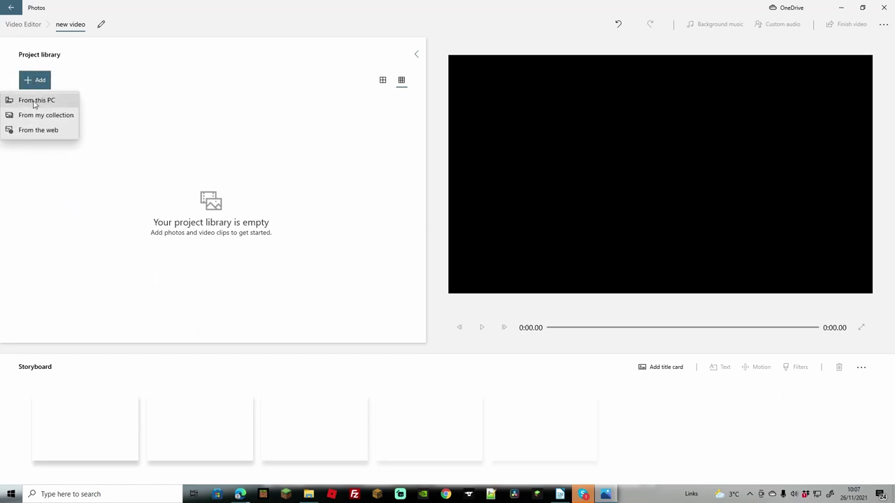
pyautogui.click(240, 228)
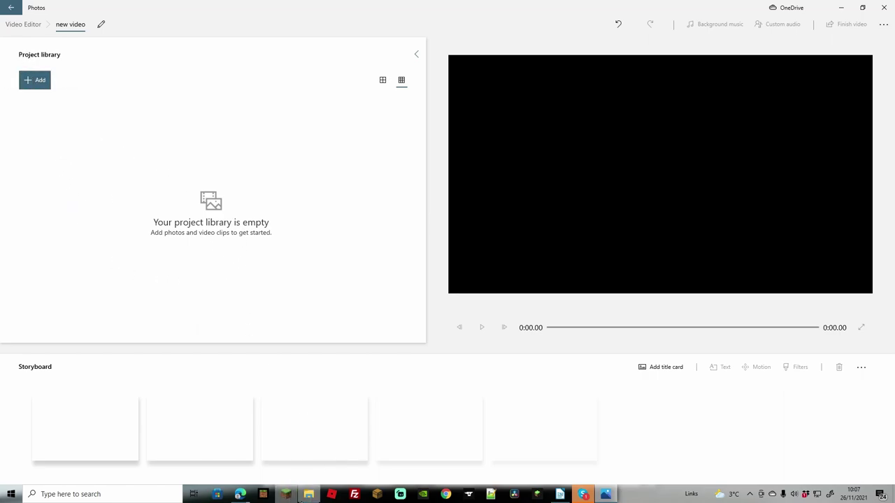
pyautogui.moveTo(58, 119); pyautogui.dragTo(98, 440)
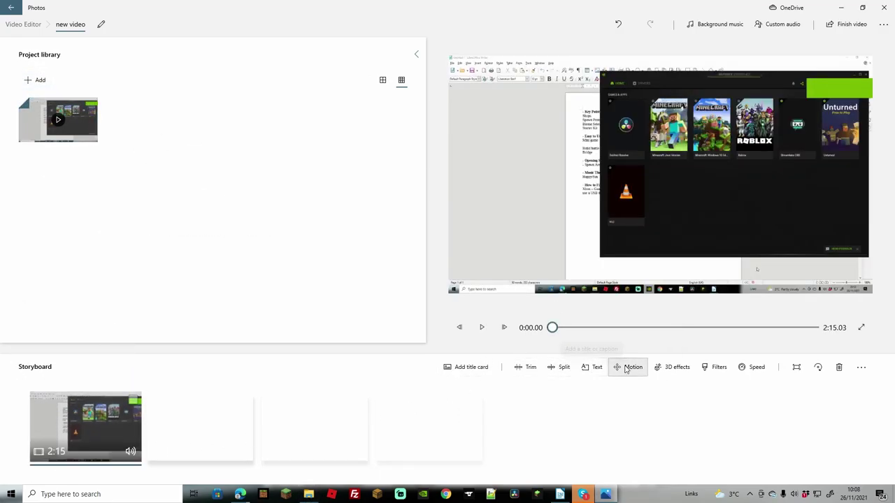
pyautogui.click(526, 367)
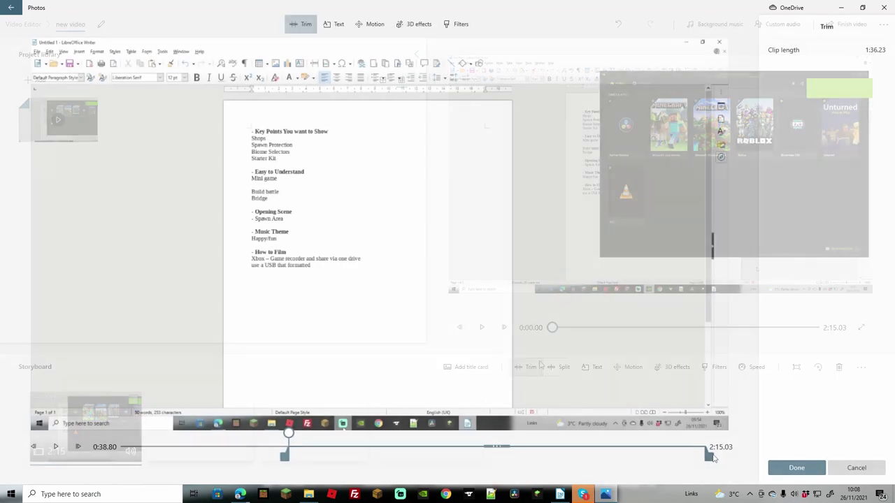
pyautogui.moveTo(704, 456); pyautogui.dragTo(336, 467)
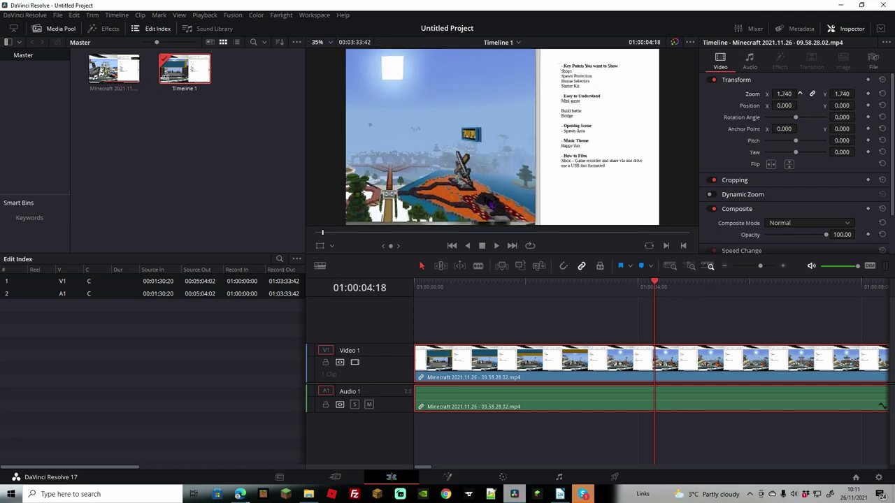
# Step: Set clip zoom to 1.880 and position to 757, -61, then play back to check
pyautogui.moveTo(799, 94); pyautogui.dragTo(777, 111)
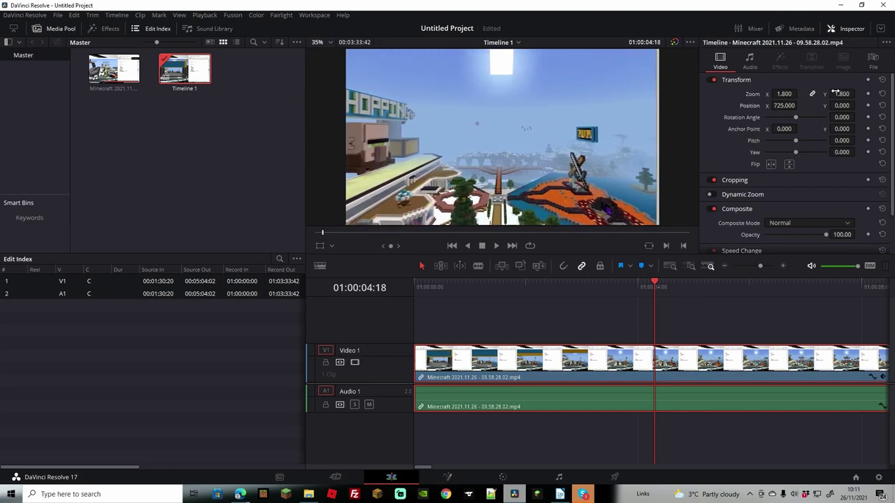
pyautogui.click(495, 246)
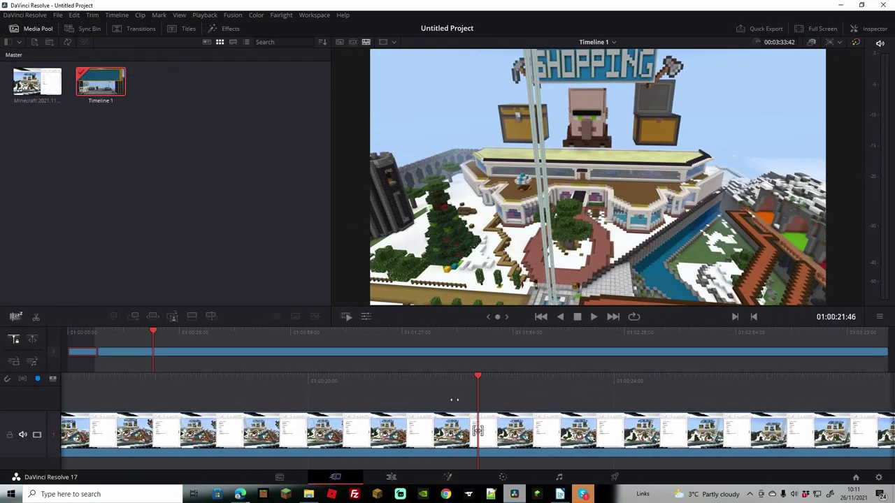
# Step: Split the clip at the cut point and ripple-delete the earlier footage, closing the gap
pyautogui.moveTo(454, 399); pyautogui.dragTo(653, 412)
pyautogui.click(481, 442)
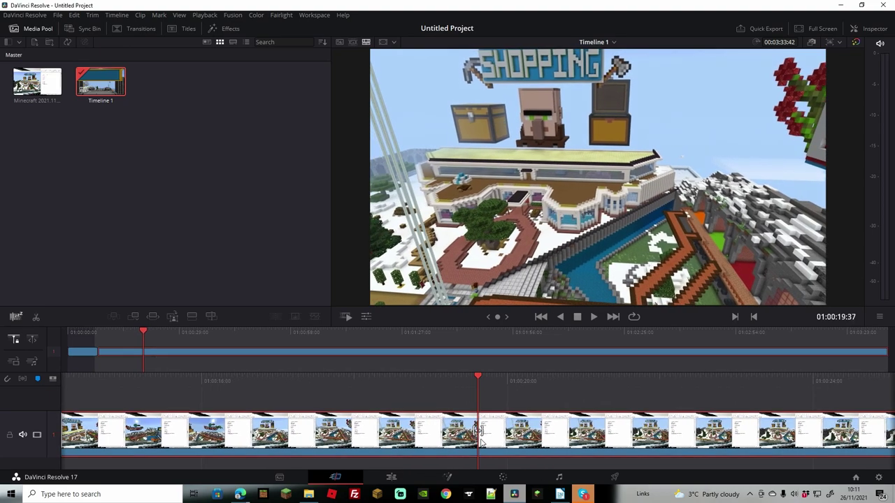
pyautogui.click(37, 319)
pyautogui.press('BackSpace')
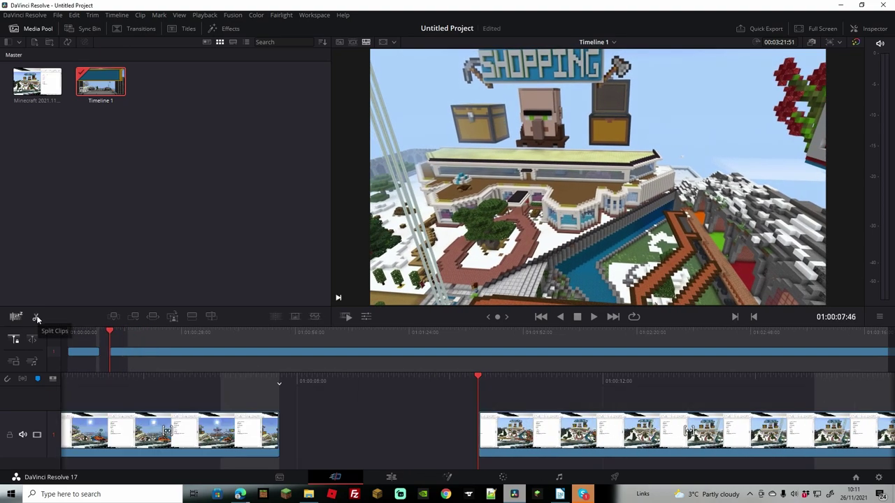
pyautogui.moveTo(459, 402); pyautogui.dragTo(305, 409)
pyautogui.press('space')
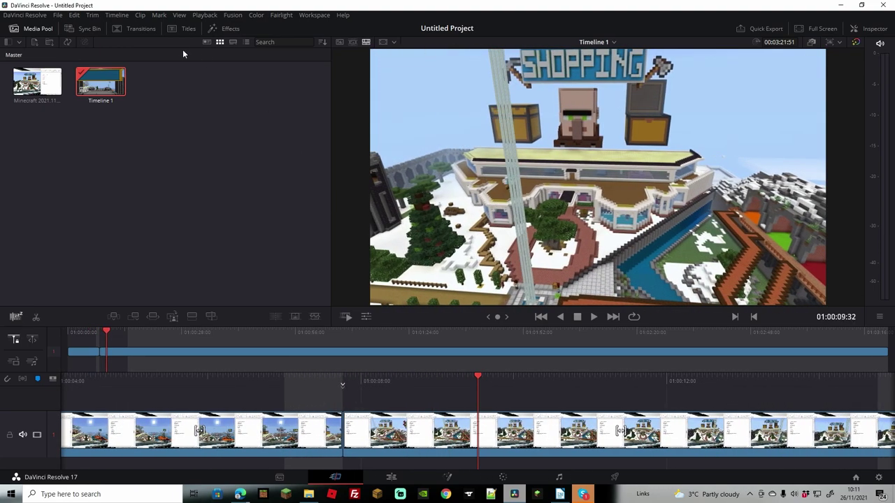
pyautogui.click(141, 29)
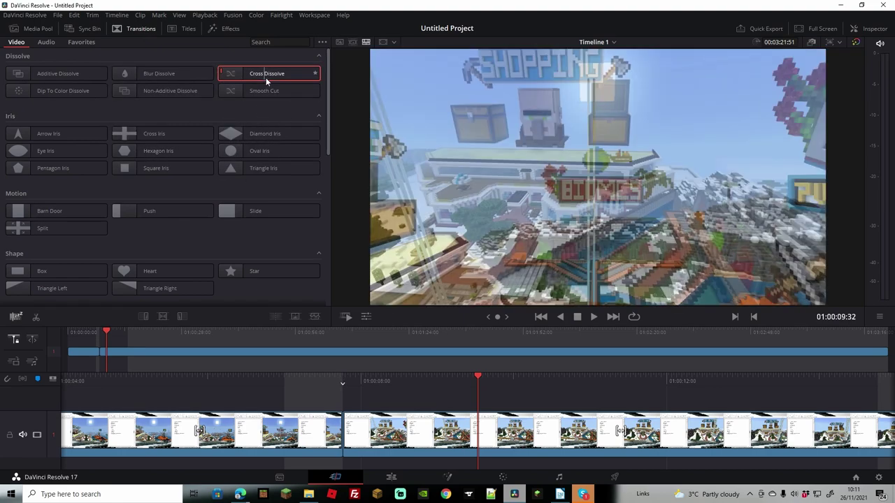
# Step: Drop a Cross Dissolve onto the cut between clips and preview it
pyautogui.moveTo(265, 78); pyautogui.dragTo(334, 428)
pyautogui.click(593, 317)
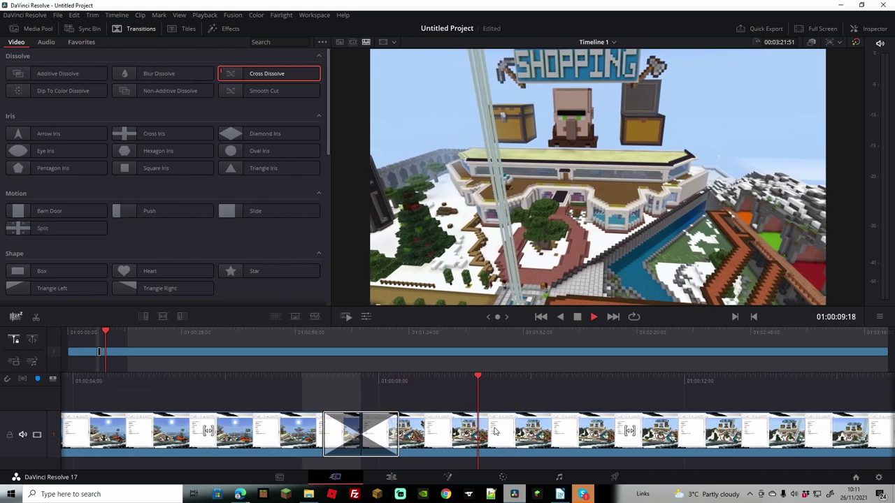
pyautogui.click(593, 316)
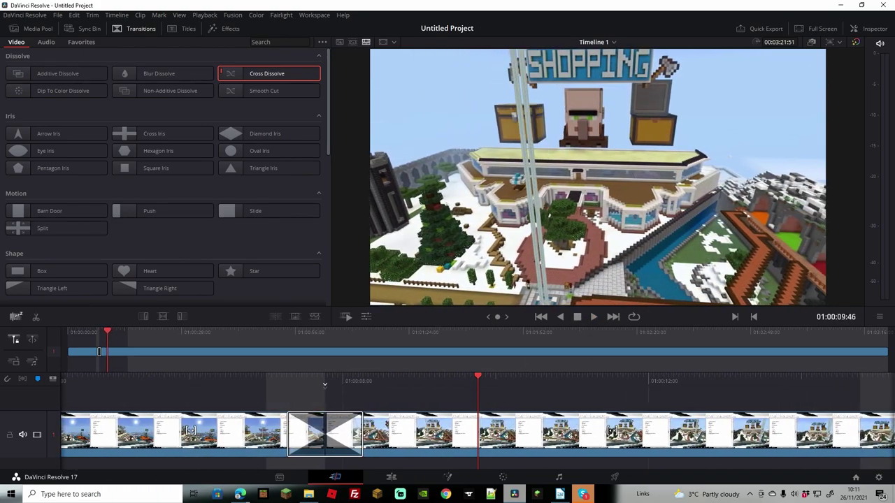
pyautogui.scroll(2, 610, 431)
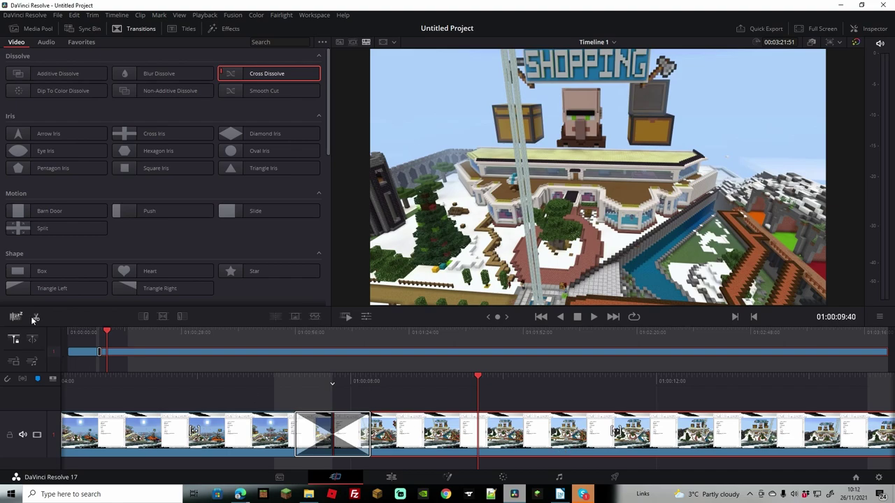
# Step: Split the clip with Ctrl+B, shorten the Cross Dissolve, and review the edited section
pyautogui.hotkey('ctrl', 'b')
pyautogui.moveTo(365, 429); pyautogui.dragTo(339, 430)
pyautogui.scroll(5, 605, 391)
pyautogui.scroll(-15, 606, 391)
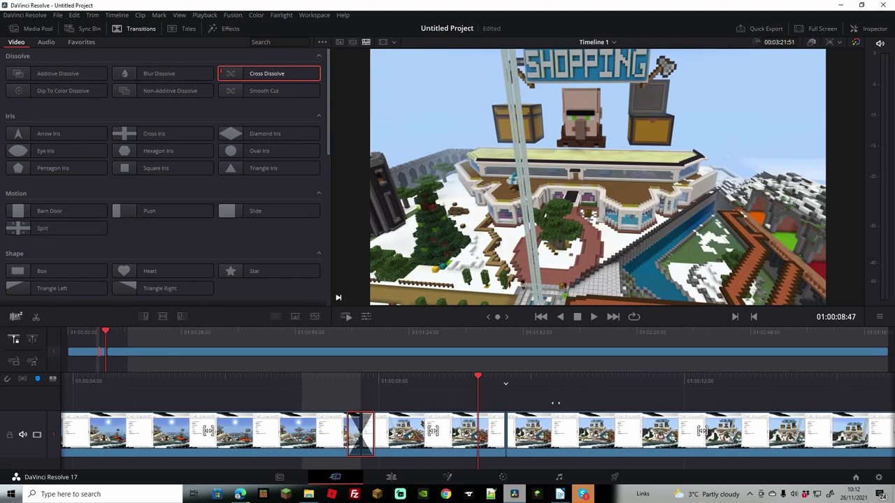
pyautogui.press('space')
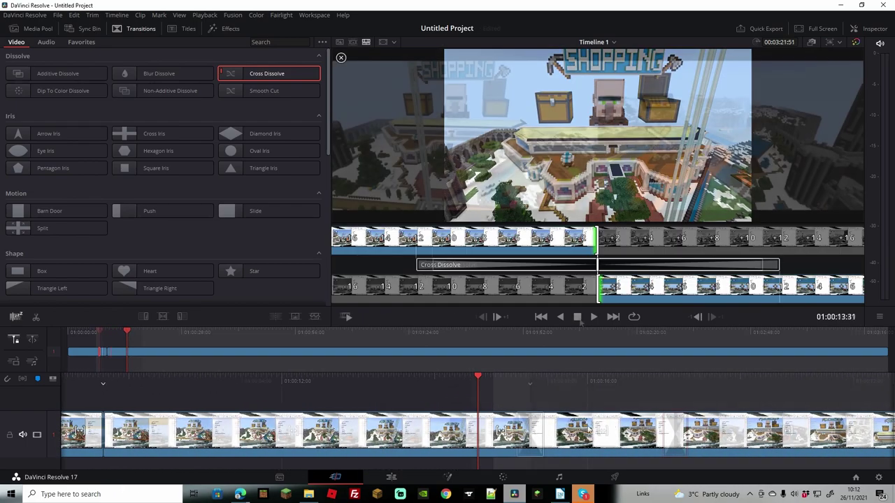
pyautogui.scroll(20, 600, 331)
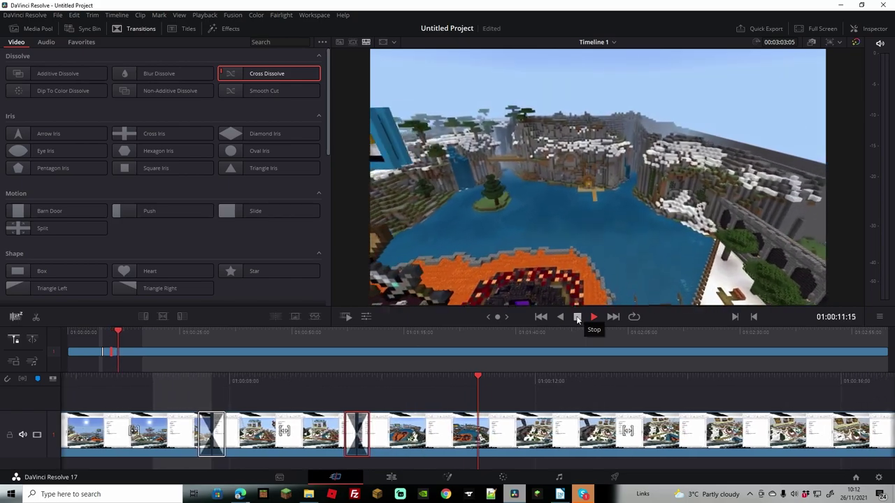
pyautogui.click(576, 316)
pyautogui.click(312, 395)
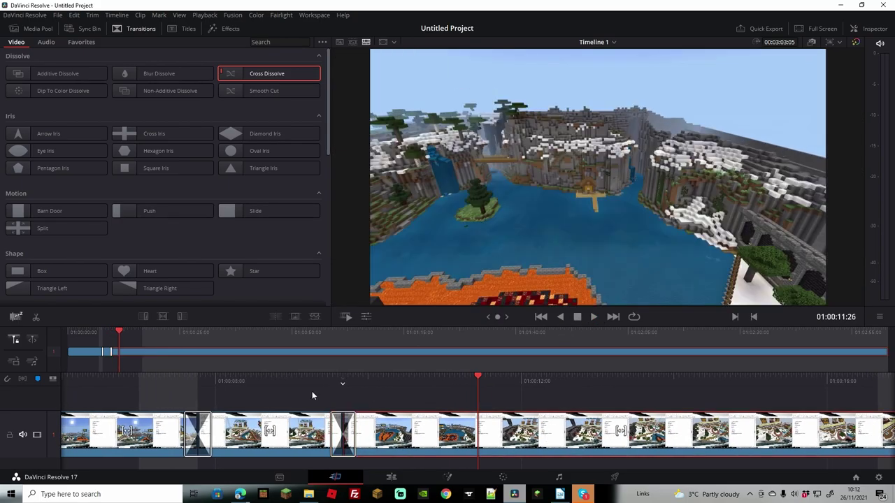
# Step: Split the long clip and remove the unwanted stretch before the shop scene
pyautogui.hotkey('ctrl', 'b')
pyautogui.press('l')
pyautogui.press('l')
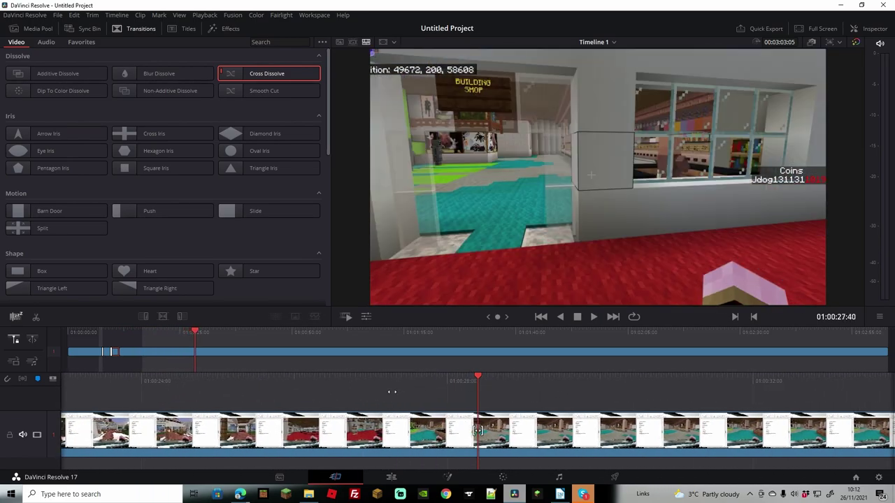
pyautogui.press('l')
pyautogui.press('k')
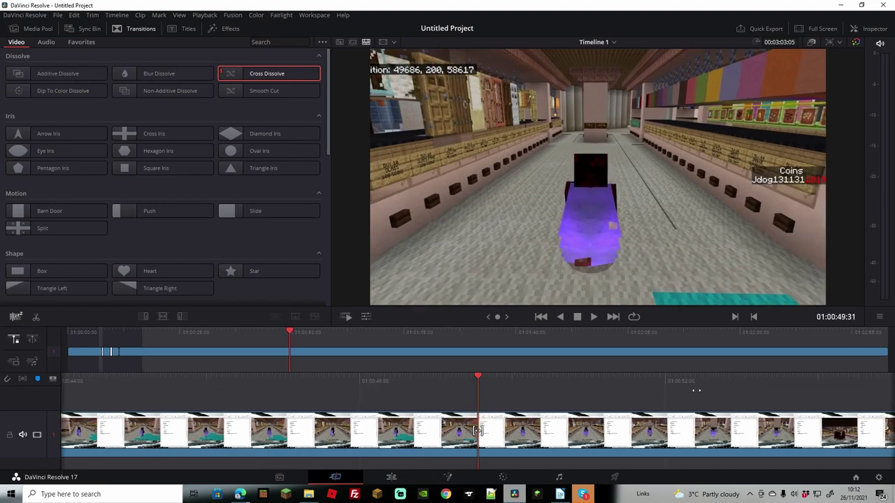
pyautogui.click(625, 432)
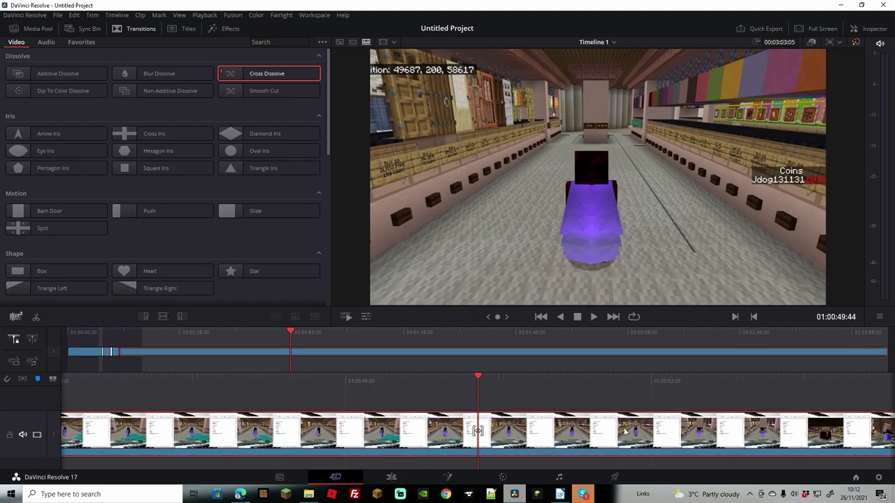
pyautogui.click(36, 318)
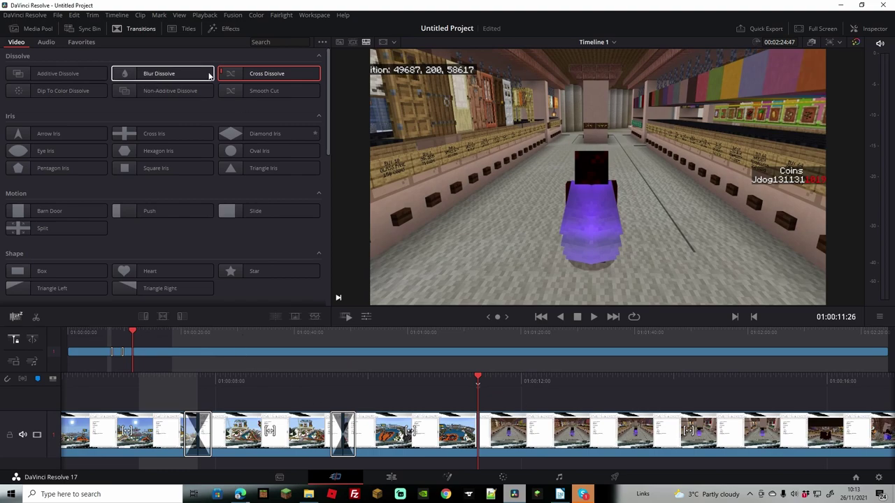
# Step: Add another Cross Dissolve at the new cut and split the clip again
pyautogui.moveTo(277, 79); pyautogui.dragTo(478, 428)
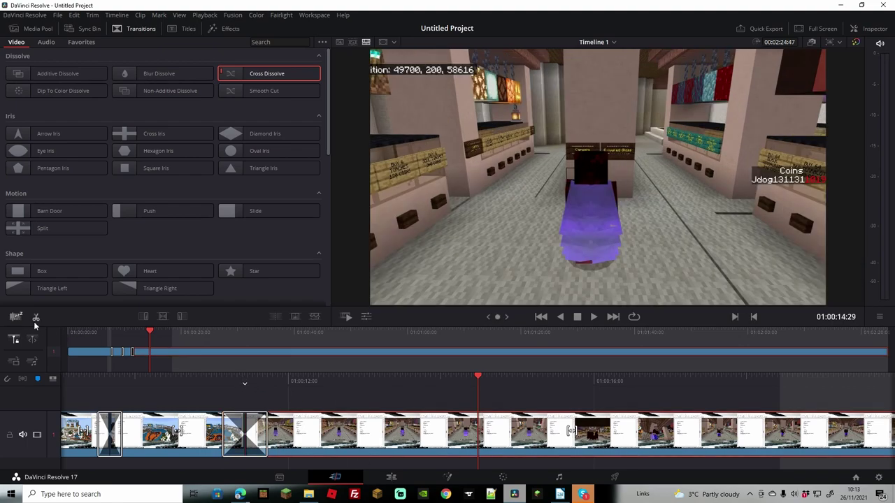
pyautogui.hotkey('ctrl', '\\')
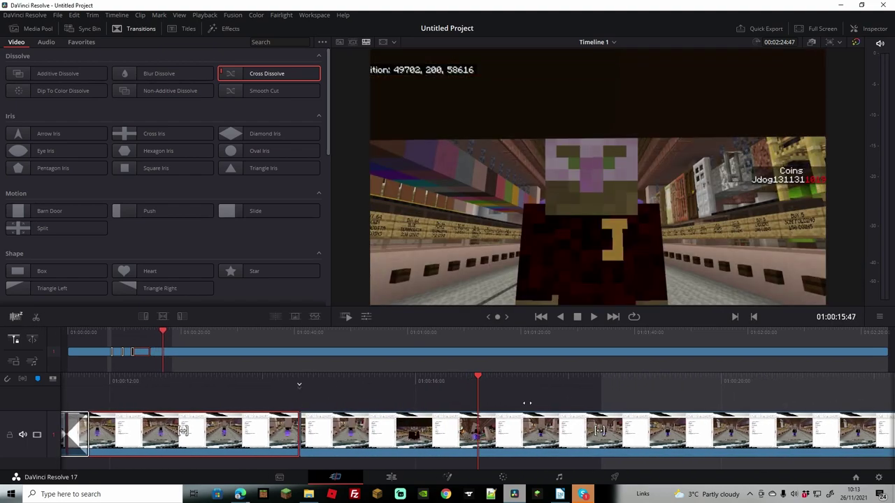
pyautogui.press('space')
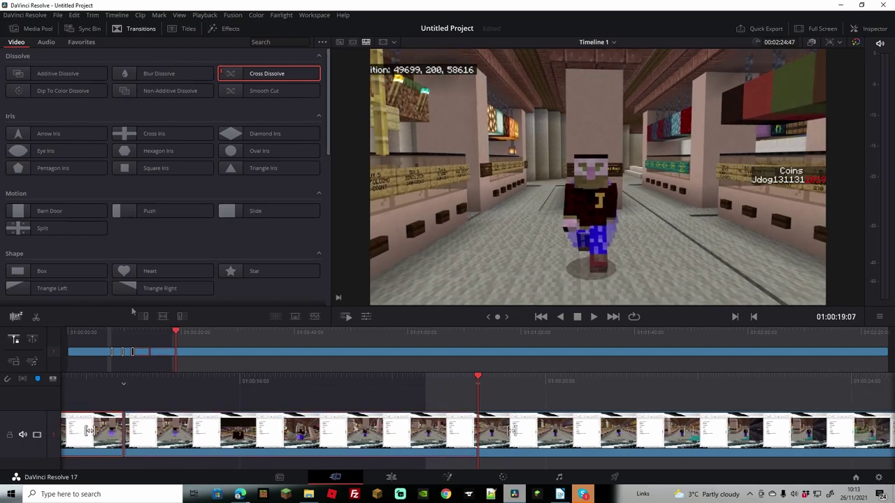
# Step: Add an Oval Iris at the cut, then split at the green SELL room and ripple-delete the section
pyautogui.click(256, 152)
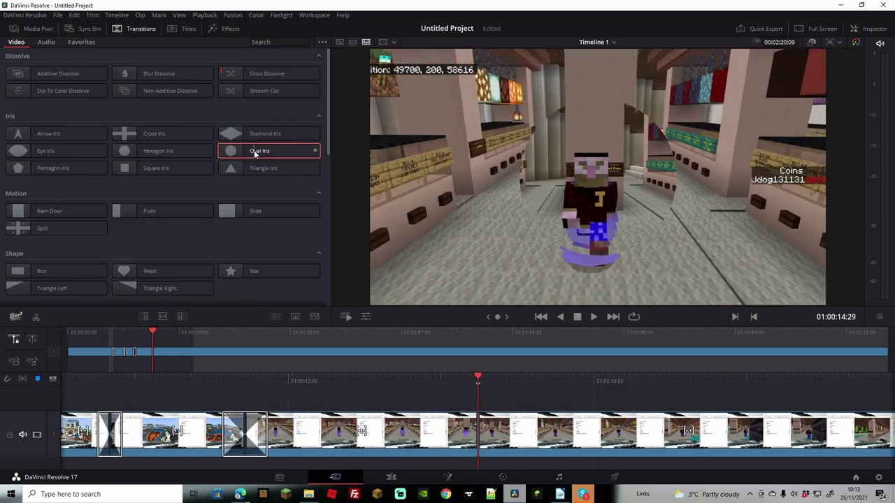
pyautogui.hotkey('ctrl', 't')
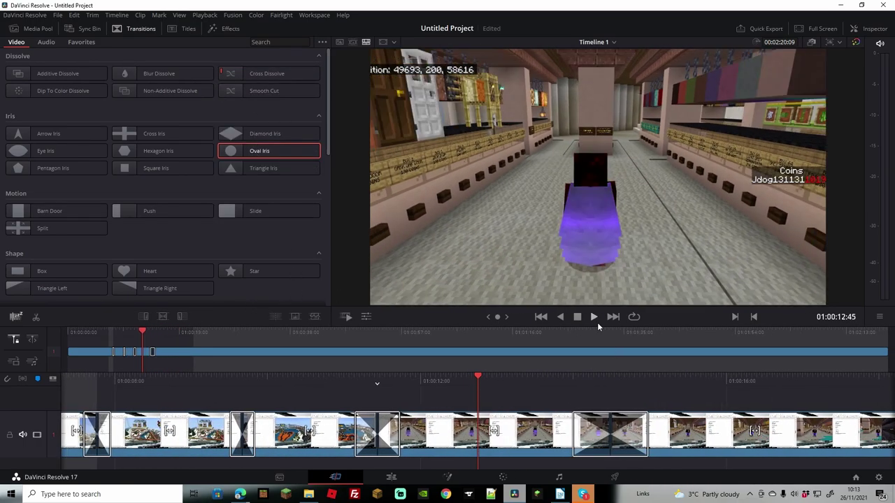
pyautogui.click(594, 318)
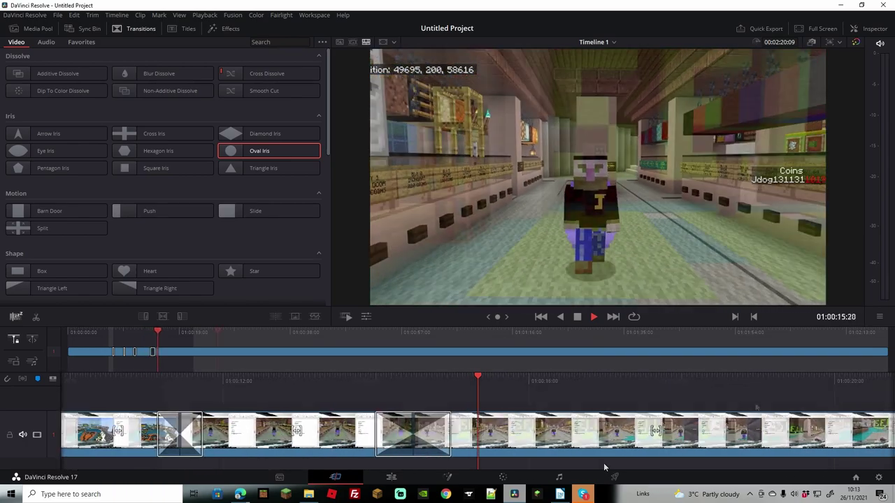
pyautogui.click(668, 449)
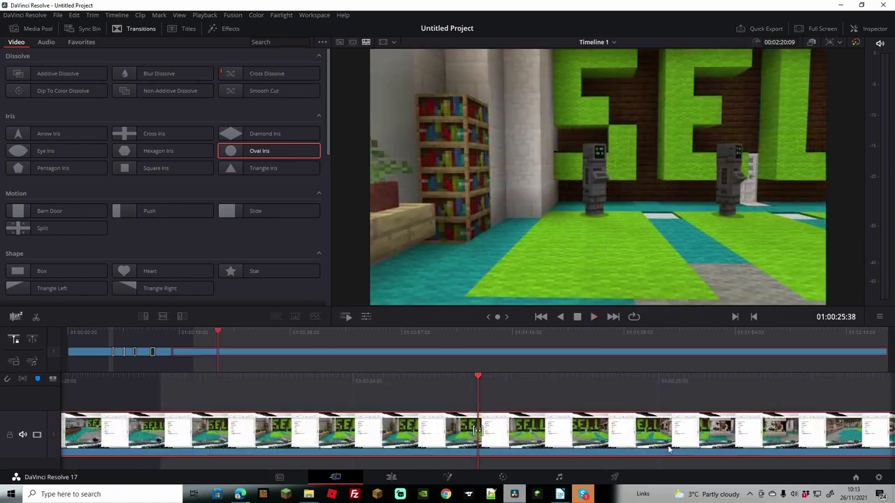
pyautogui.click(36, 318)
pyautogui.press('Delete')
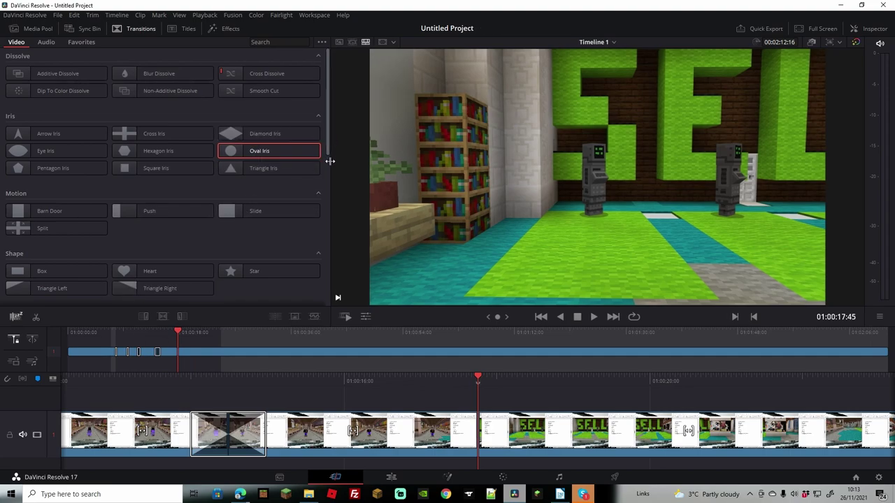
# Step: Add a Box transition from Shape at the new cut, shorten it, and play it back
pyautogui.moveTo(42, 271); pyautogui.dragTo(456, 426)
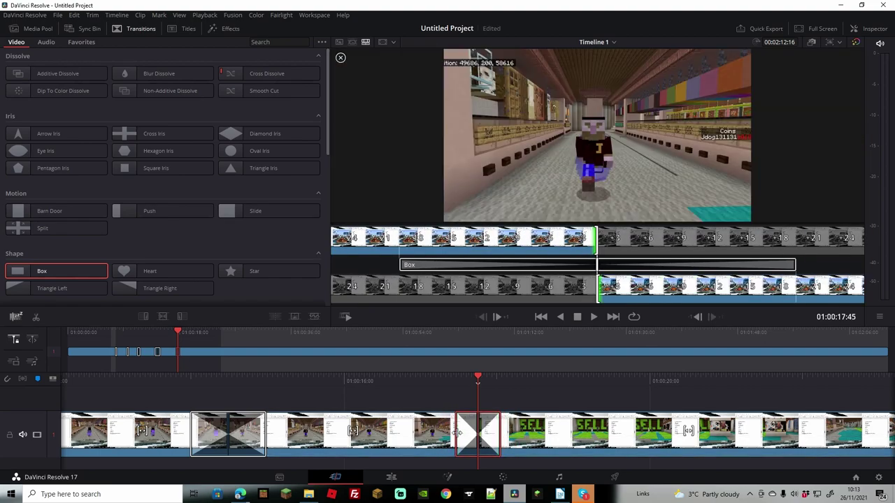
pyautogui.moveTo(265, 425); pyautogui.dragTo(253, 425)
pyautogui.click(594, 317)
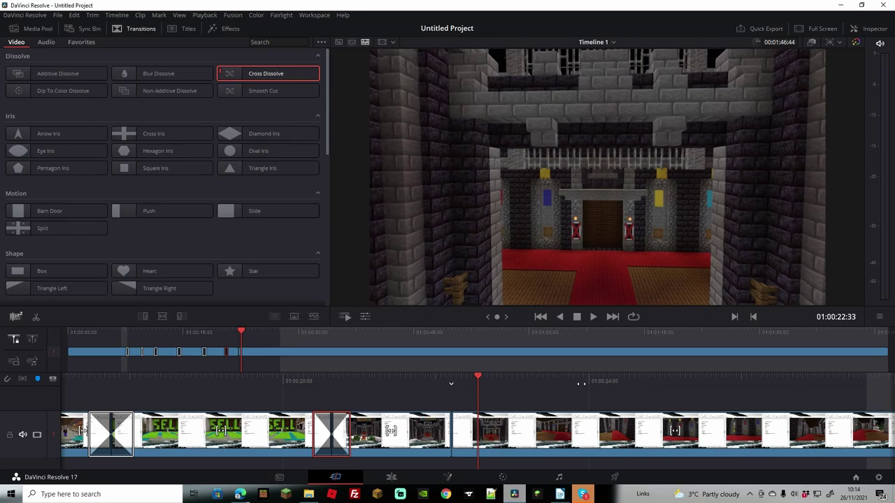
# Step: Review the Cross Dissolve between the castle clips by playing through the following transitions
pyautogui.click(272, 442)
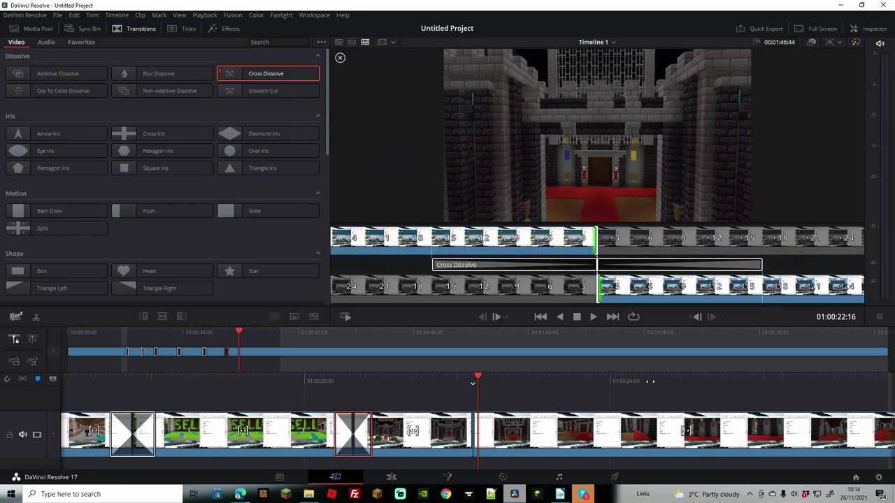
pyautogui.press('space')
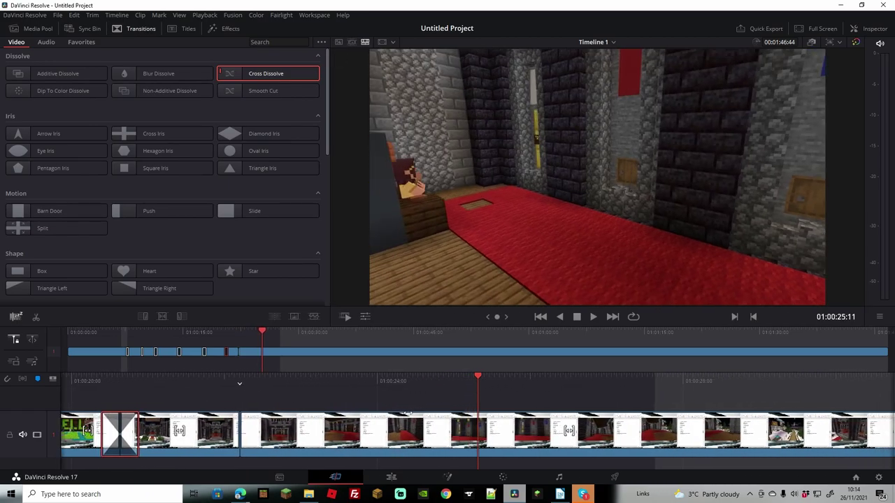
pyautogui.press('space')
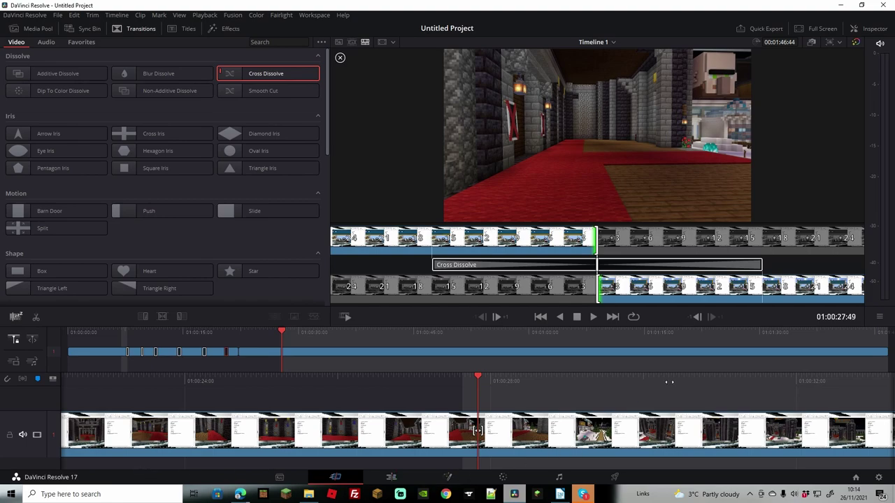
pyautogui.press('space')
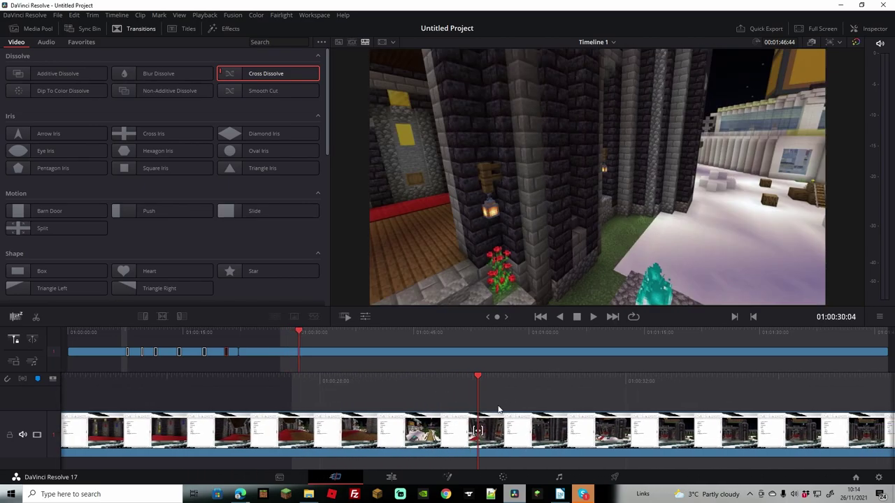
# Step: Enter 'Server X' as the title text and preview it from the title's start
pyautogui.press('space')
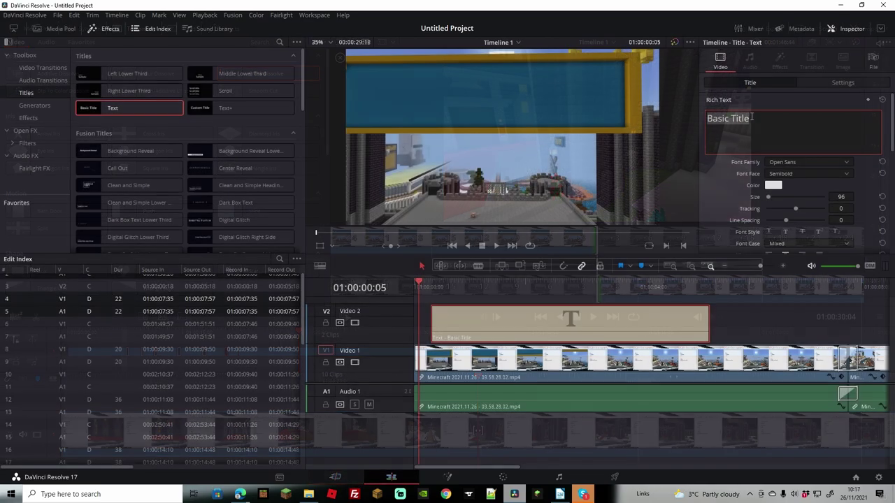
pyautogui.write('Server X')
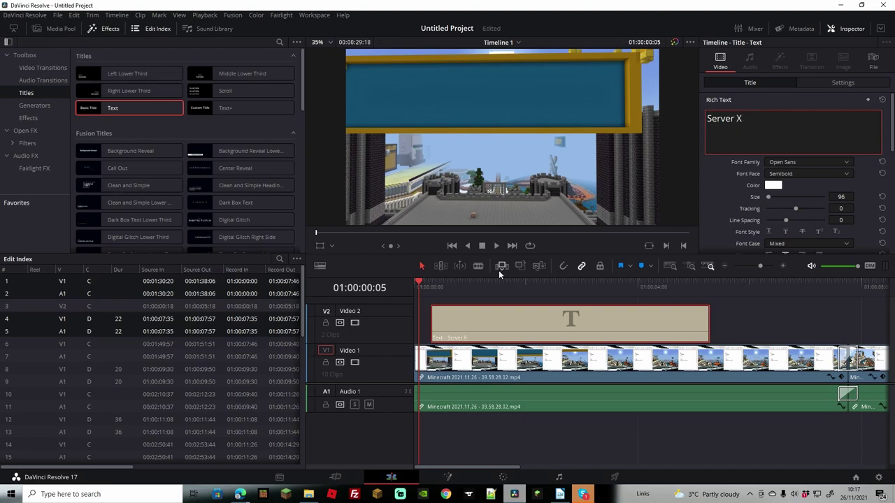
pyautogui.click(472, 285)
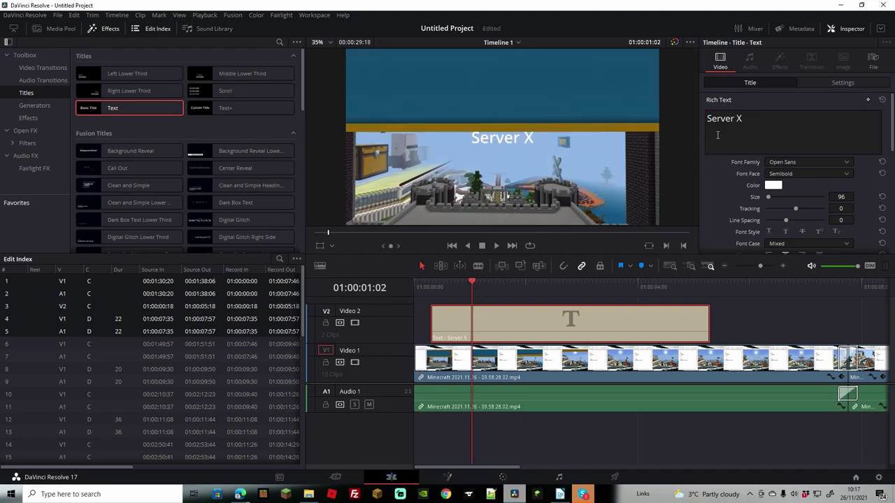
# Step: Try Segoe UI Semilight, then set the title font to Source Sans Pro Black
pyautogui.click(843, 161)
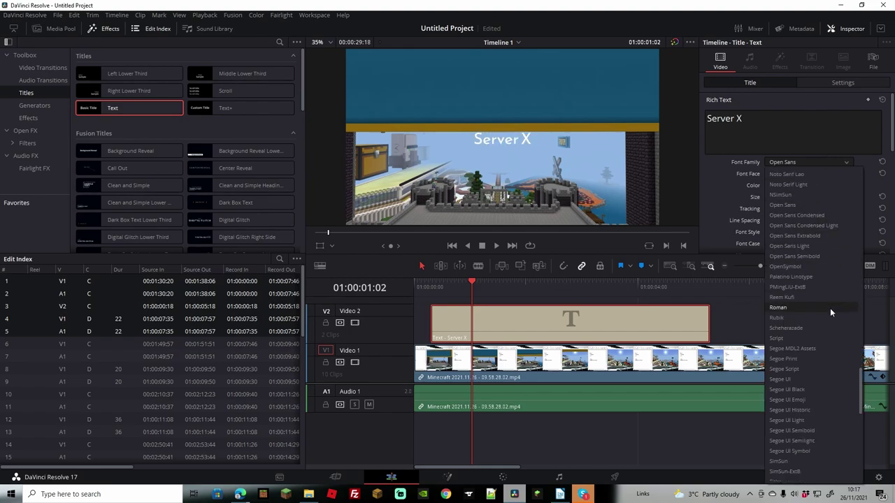
pyautogui.click(828, 308)
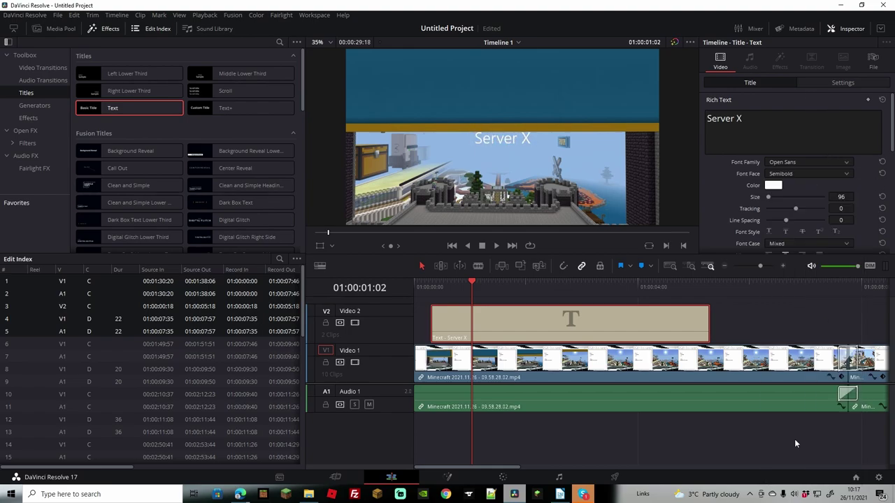
pyautogui.click(828, 162)
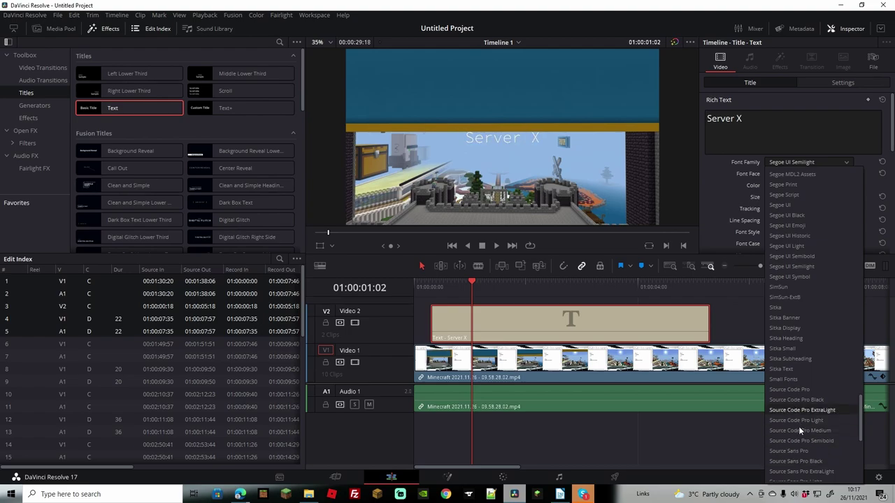
pyautogui.click(797, 459)
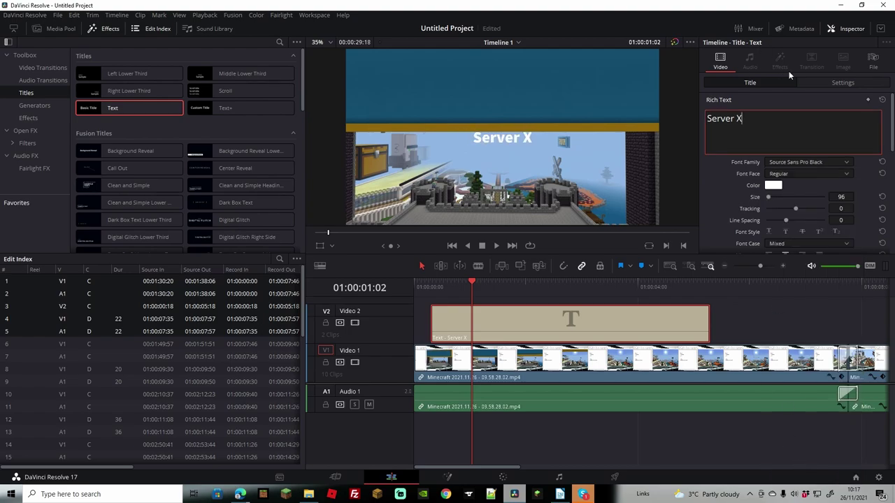
pyautogui.click(832, 84)
# Step: Set the title zoom to 2.900 and add Cross Dissolves at both ends, shortening the opening one
pyautogui.moveTo(783, 114); pyautogui.dragTo(822, 113)
pyautogui.moveTo(265, 73); pyautogui.dragTo(441, 412)
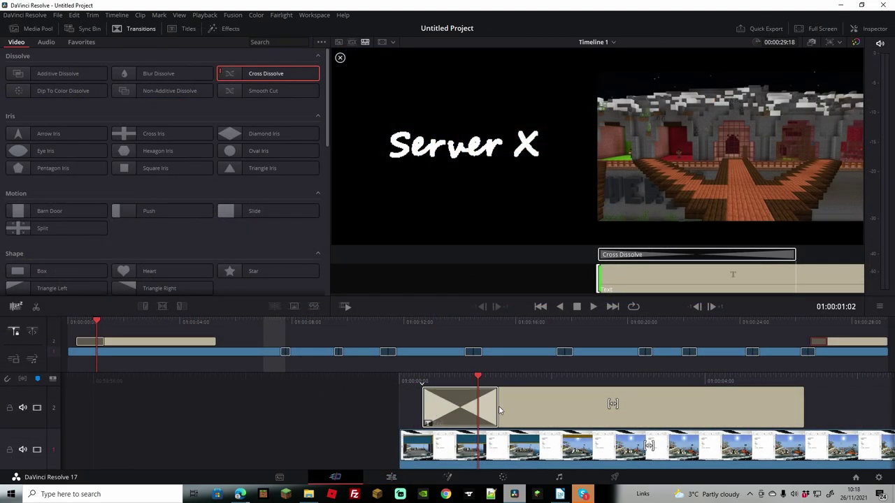
pyautogui.moveTo(498, 409); pyautogui.dragTo(476, 414)
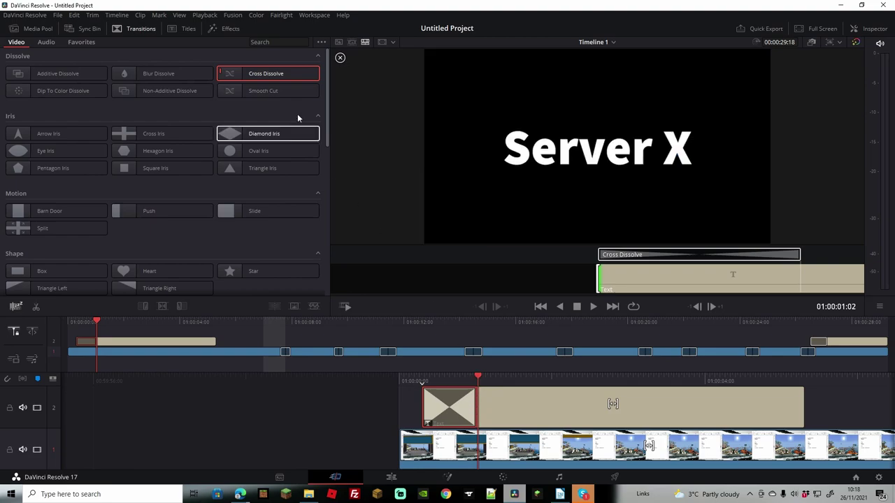
pyautogui.moveTo(268, 70); pyautogui.dragTo(772, 407)
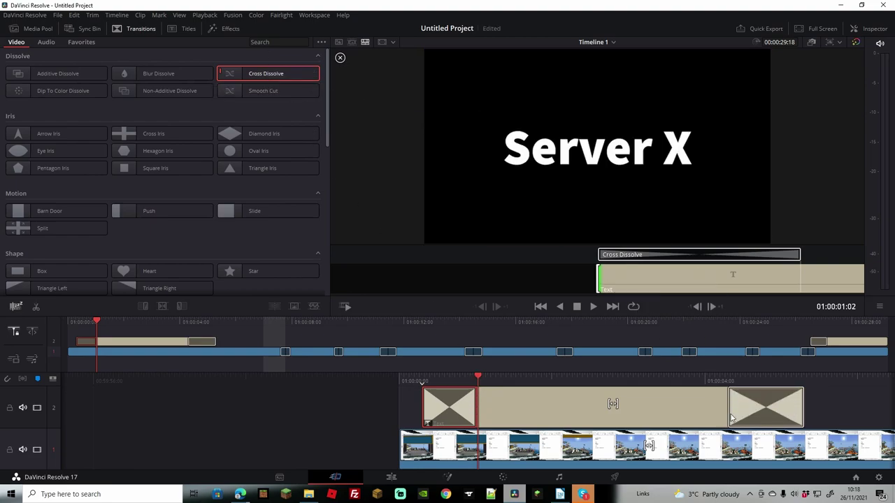
# Step: Play the intro and ending to check the dissolves, then return to the castle scene
pyautogui.click(593, 306)
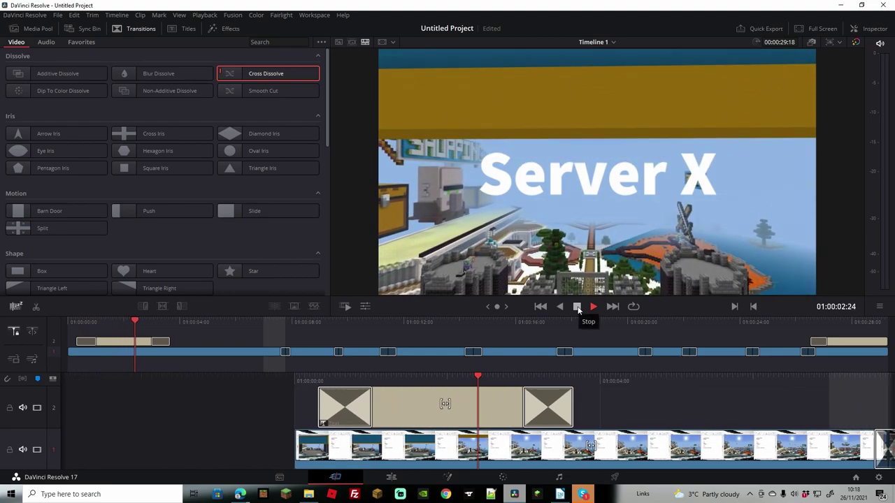
pyautogui.click(577, 306)
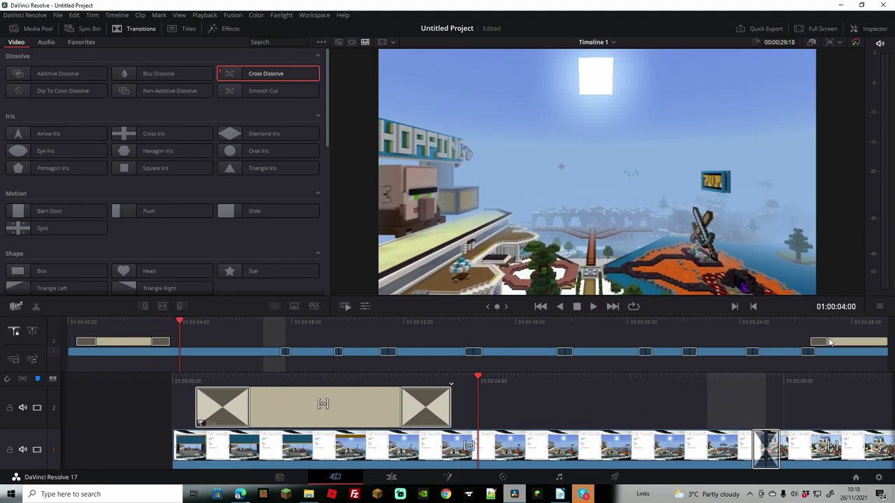
pyautogui.click(798, 326)
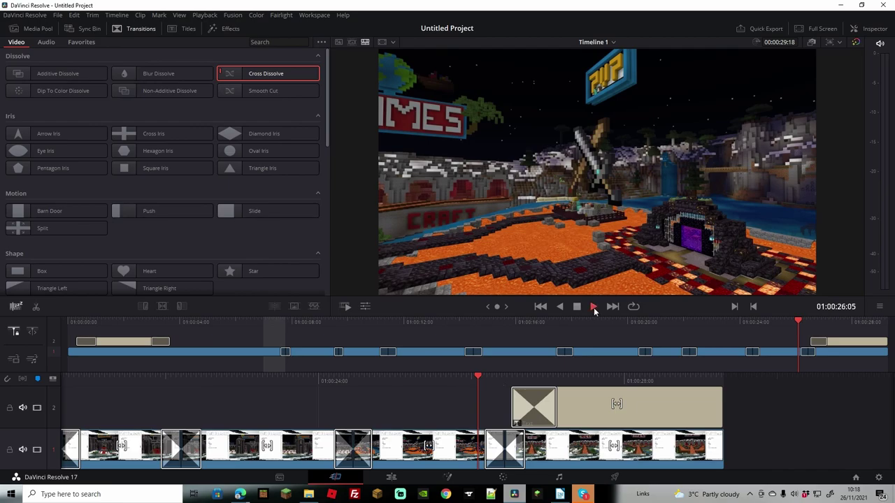
pyautogui.click(593, 307)
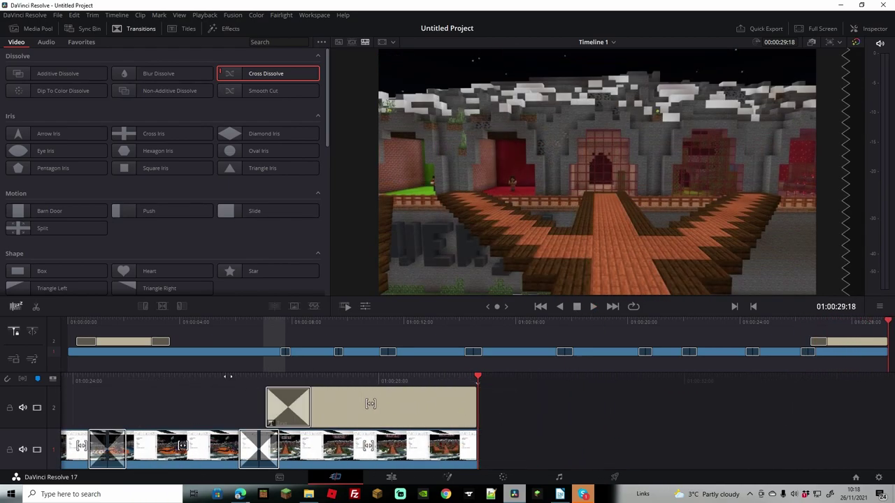
pyautogui.click(730, 325)
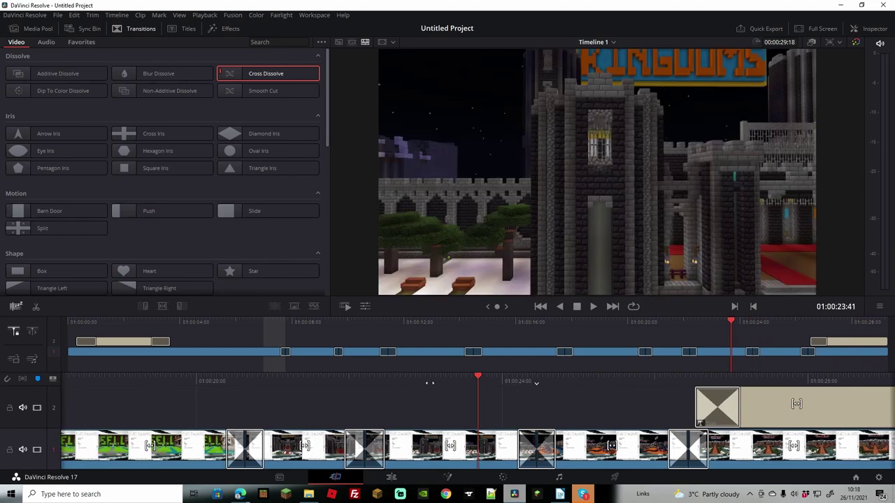
pyautogui.scroll(5, 430, 383)
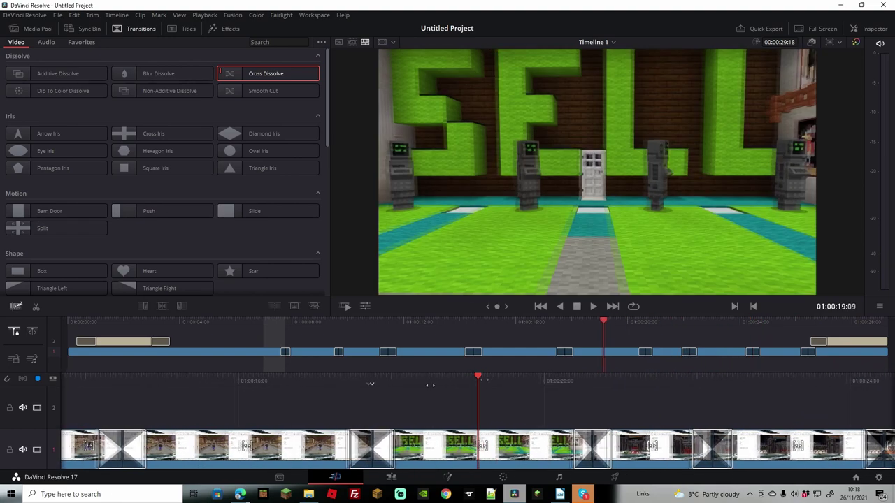
pyautogui.scroll(5, 430, 383)
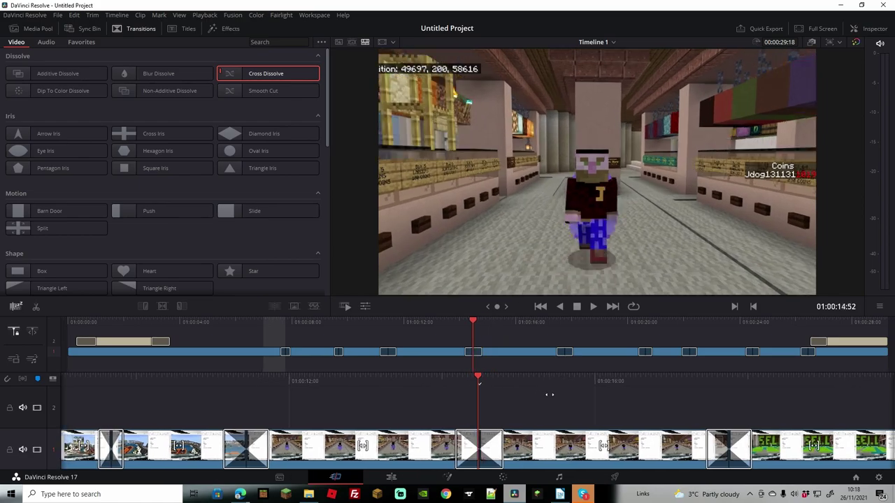
pyautogui.scroll(2, 549, 394)
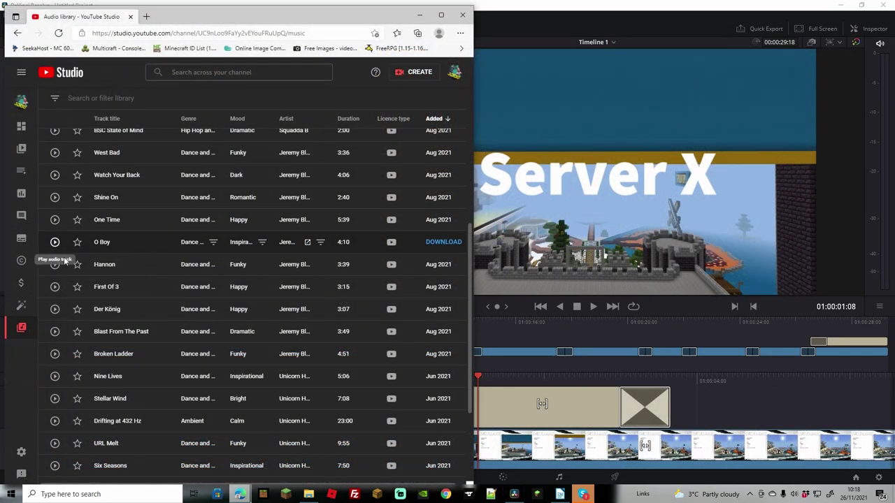
# Step: Preview and download Nine Lives as mp3, then place it on the Audio 2 track
pyautogui.click(55, 376)
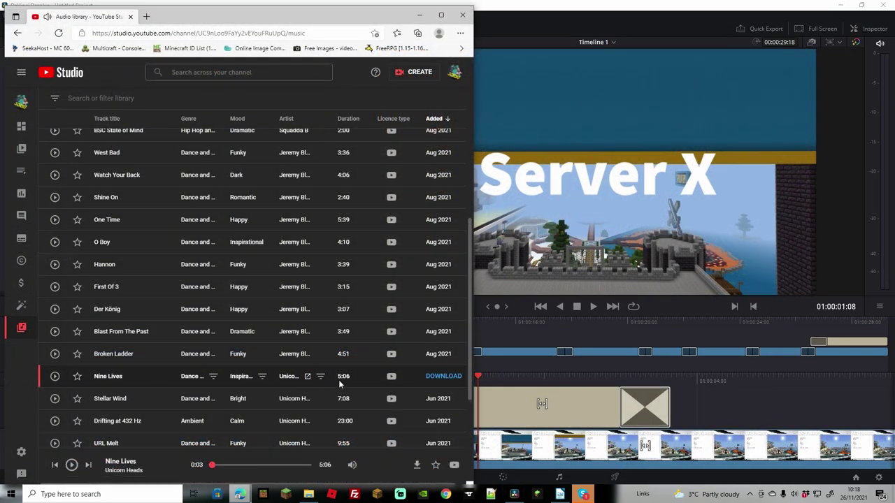
pyautogui.click(442, 376)
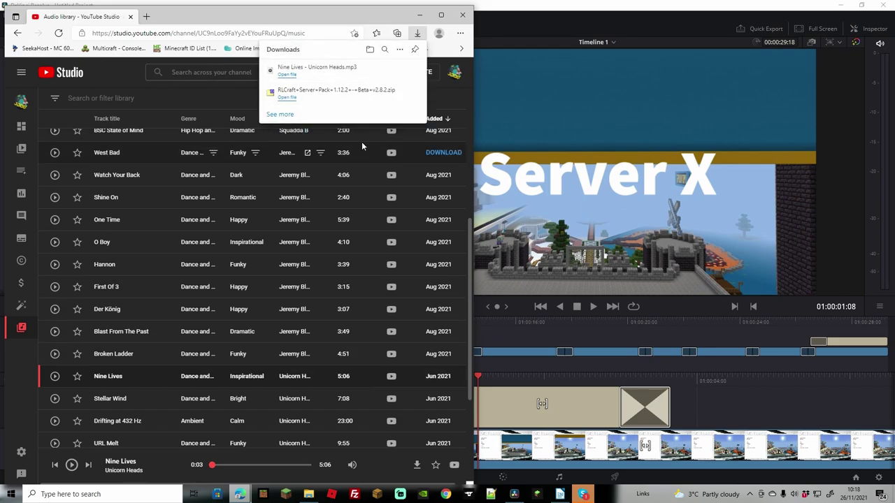
pyautogui.click(422, 16)
pyautogui.moveTo(187, 68); pyautogui.dragTo(415, 432)
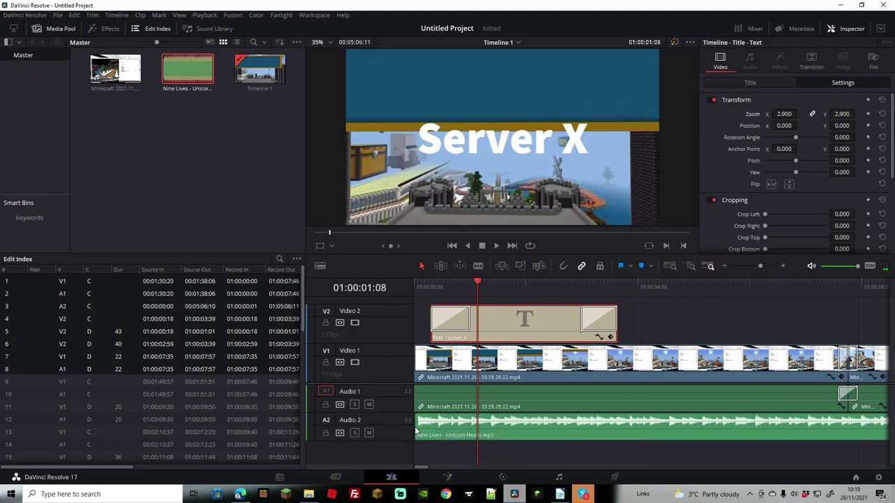
# Step: Inspect the Nine Lives clip's audio properties and switch to the Cut page
pyautogui.click(458, 429)
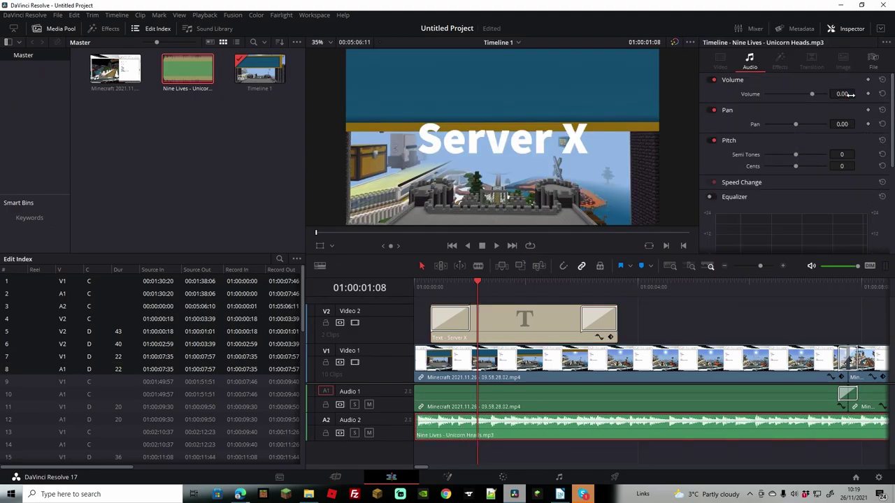
pyautogui.hotkey('shift', '3')
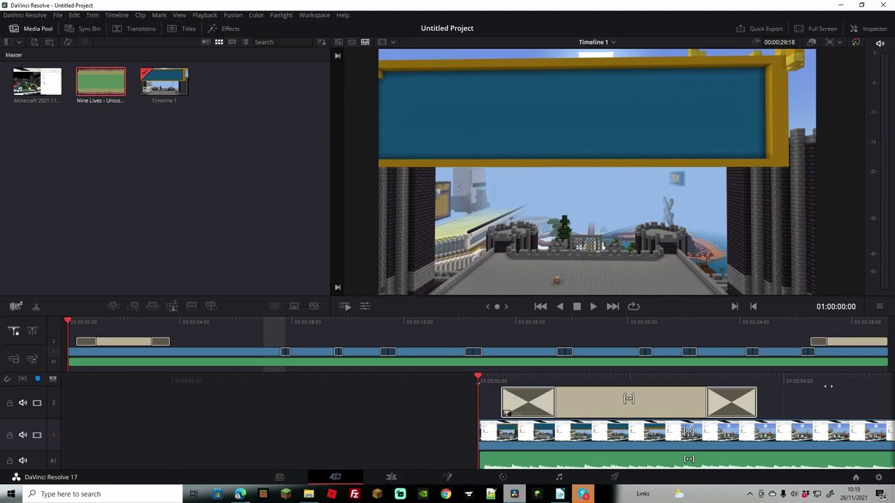
pyautogui.click(593, 307)
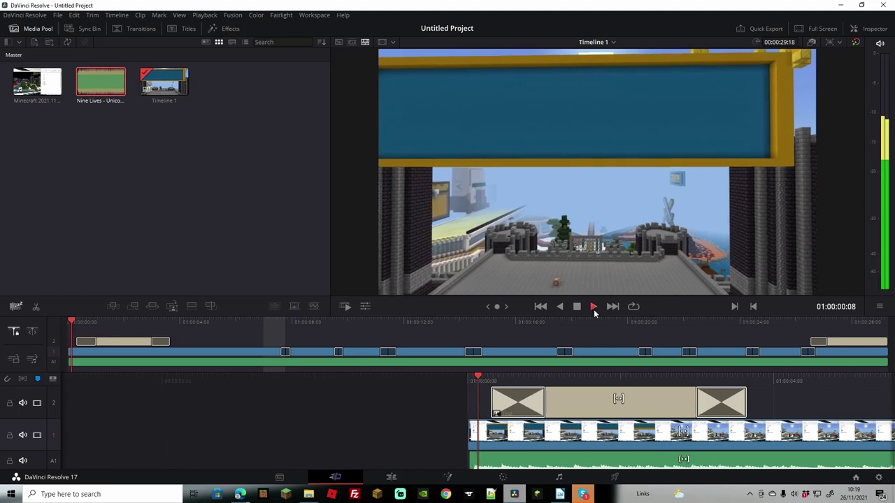